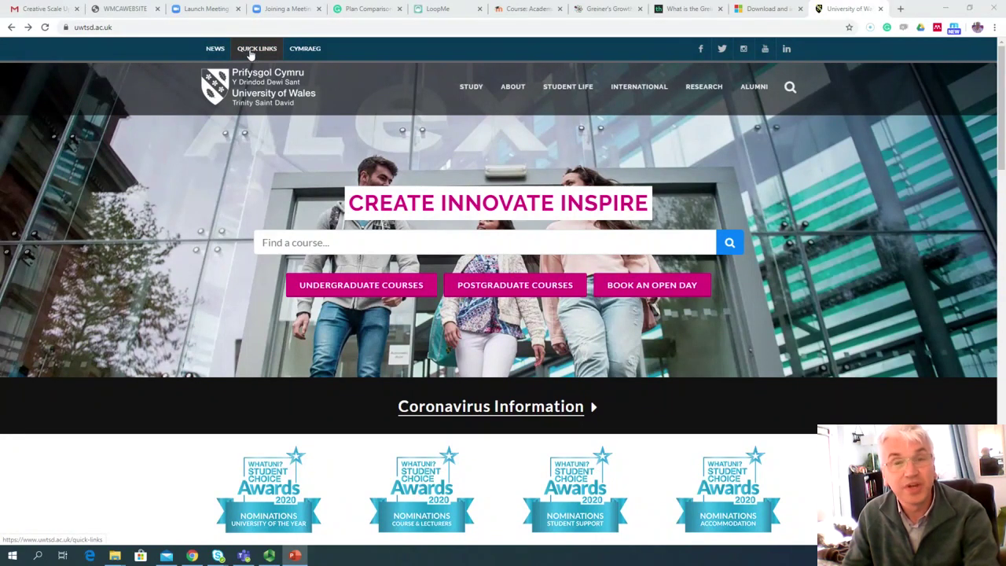
Go from the UWTSD Quick Links page to the Student Hub (Hwb) dashboard
{"action": "left_click", "coordinate": [250, 51]}
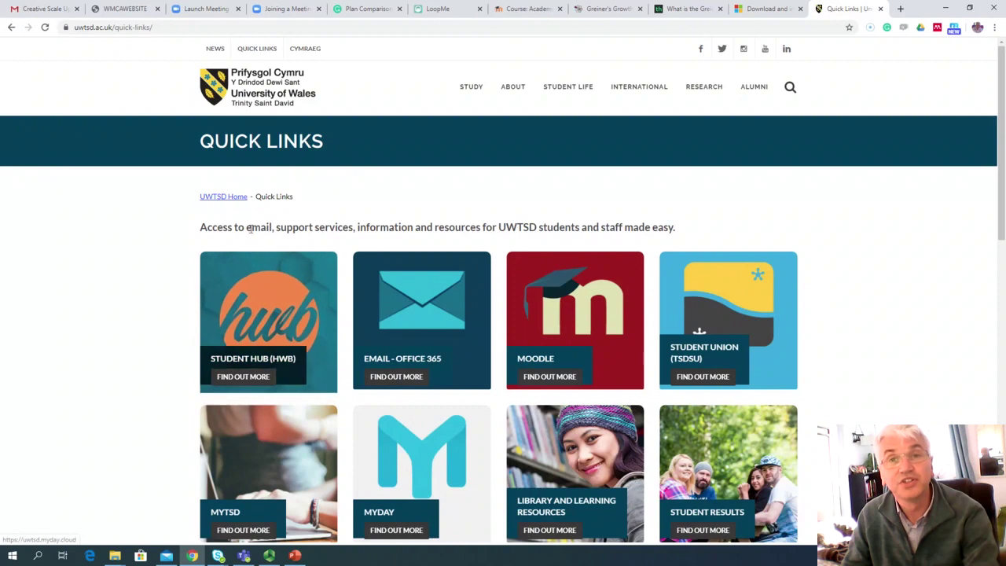
{"action": "left_click", "coordinate": [253, 322]}
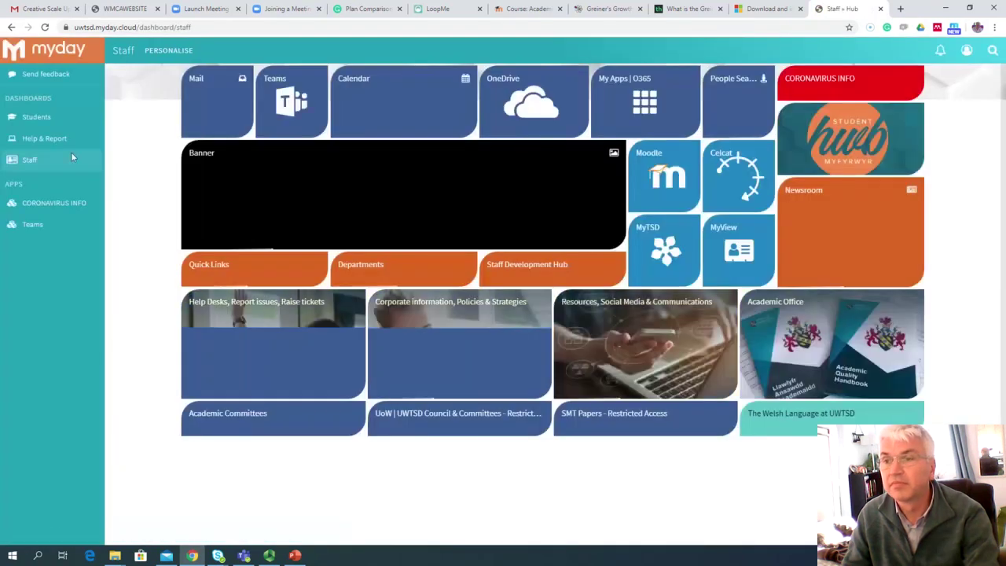
Switch MyDay to the Students dashboard and launch the Moodle login page
{"action": "left_click", "coordinate": [34, 120]}
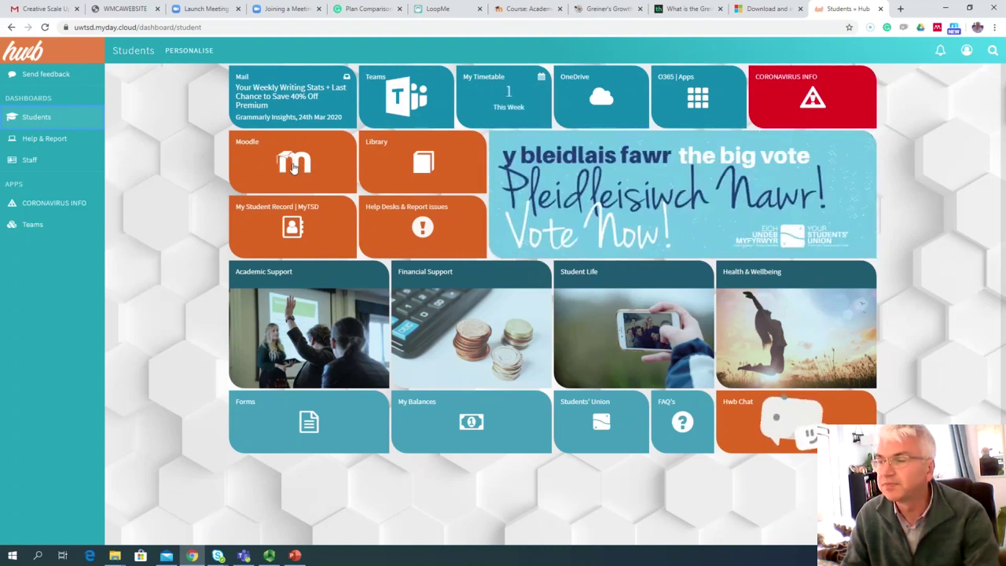
{"action": "left_click", "coordinate": [294, 166]}
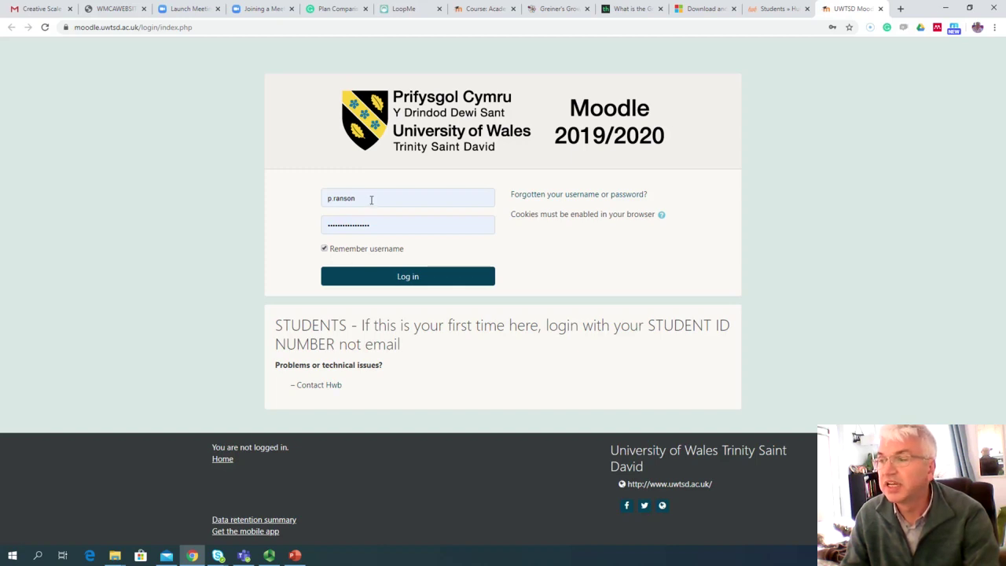
Replace the existing username with the student's username
{"action": "left_click_drag", "start_coordinate": [371, 200], "coordinate": [321, 196]}
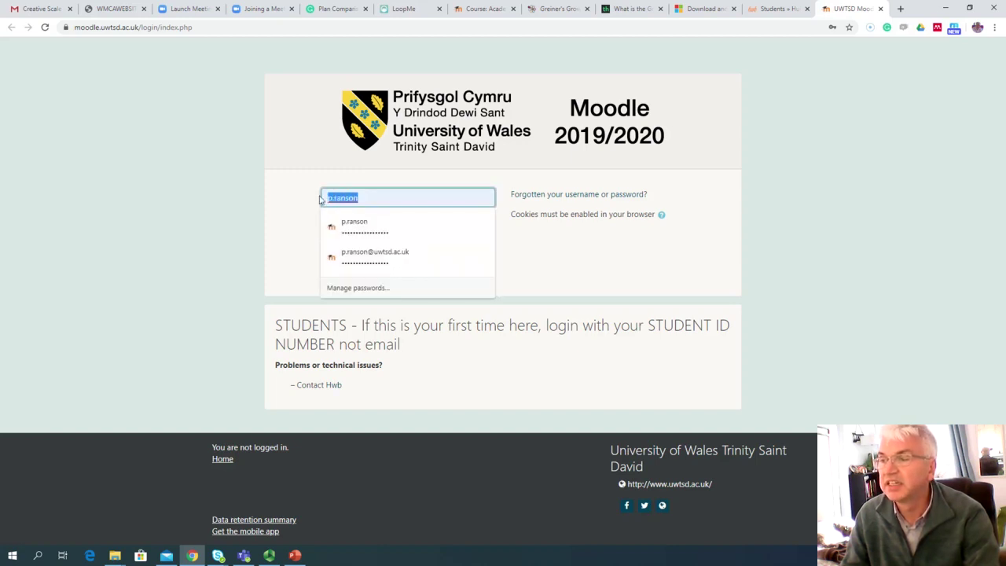
{"action": "left_click", "coordinate": [281, 206]}
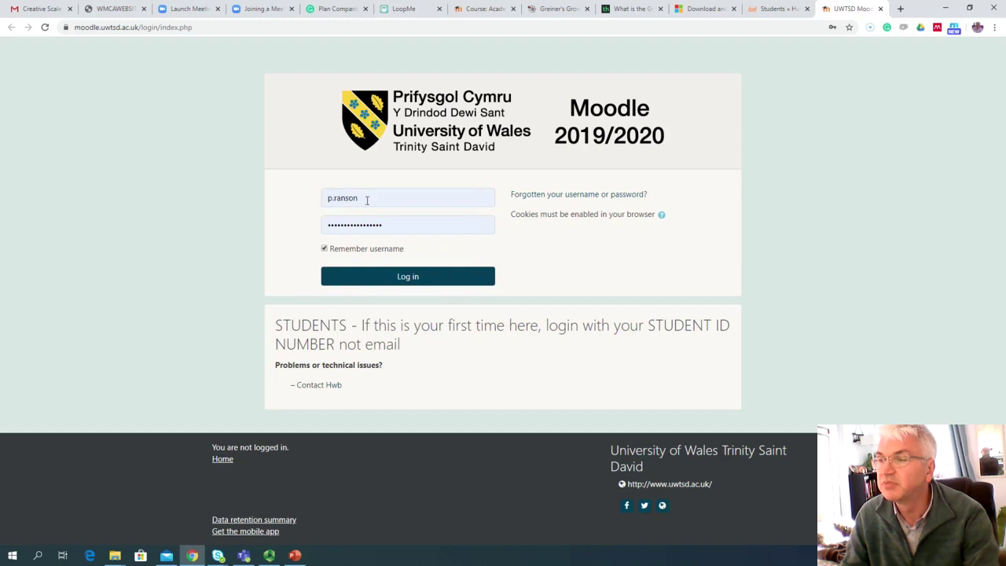
{"action": "left_click_drag", "start_coordinate": [366, 201], "coordinate": [322, 200]}
{"action": "type", "text": "123"}
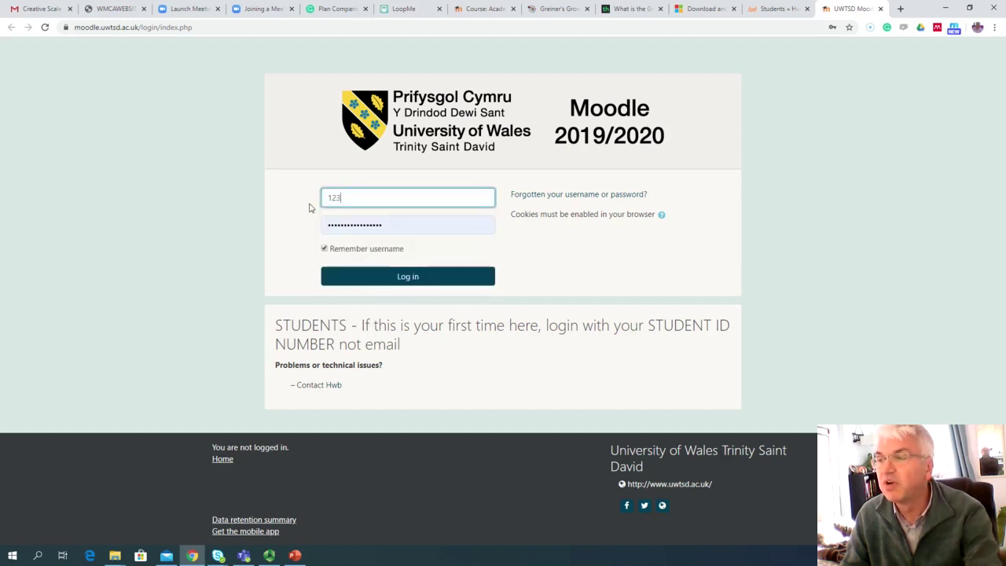
{"action": "type", "text": "2132"}
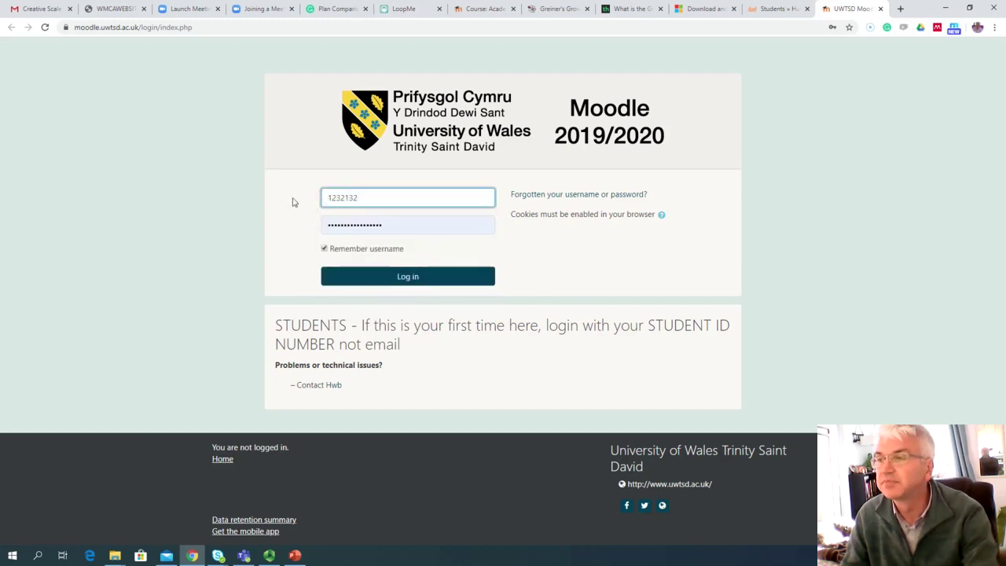
Fill in the saved Chrome login details and log in to Moodle
{"action": "left_click", "coordinate": [367, 197]}
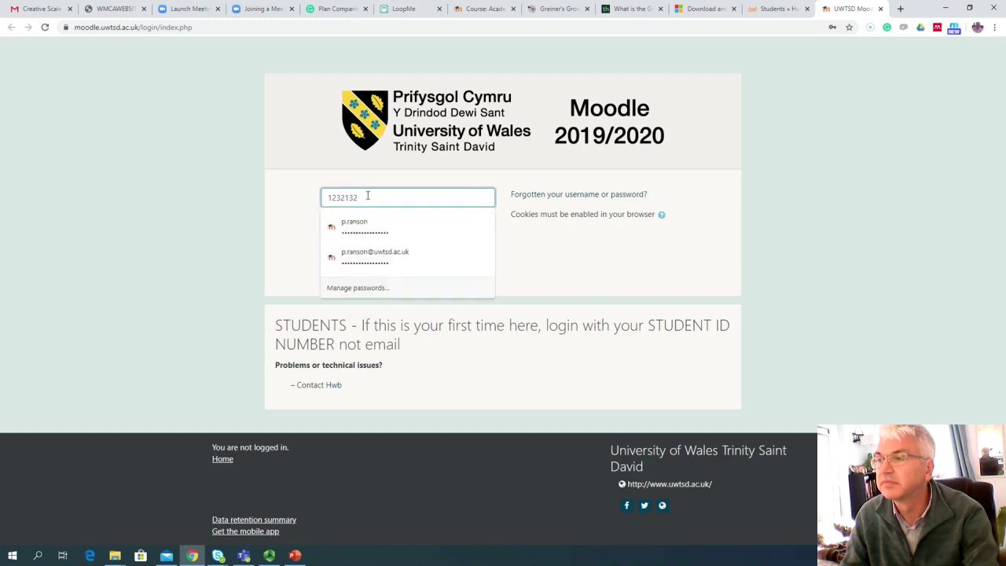
{"action": "left_click", "coordinate": [360, 226]}
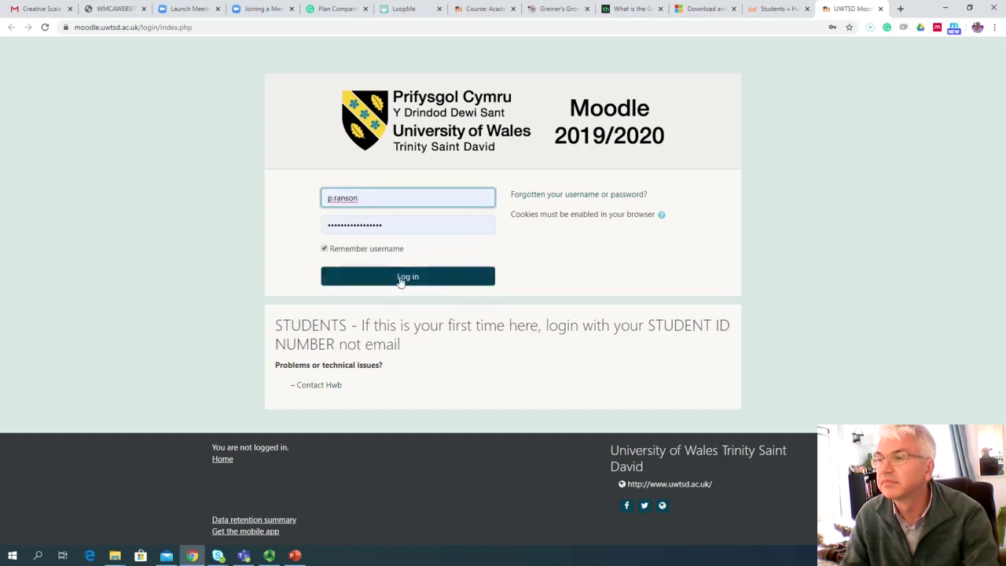
{"action": "left_click", "coordinate": [401, 226]}
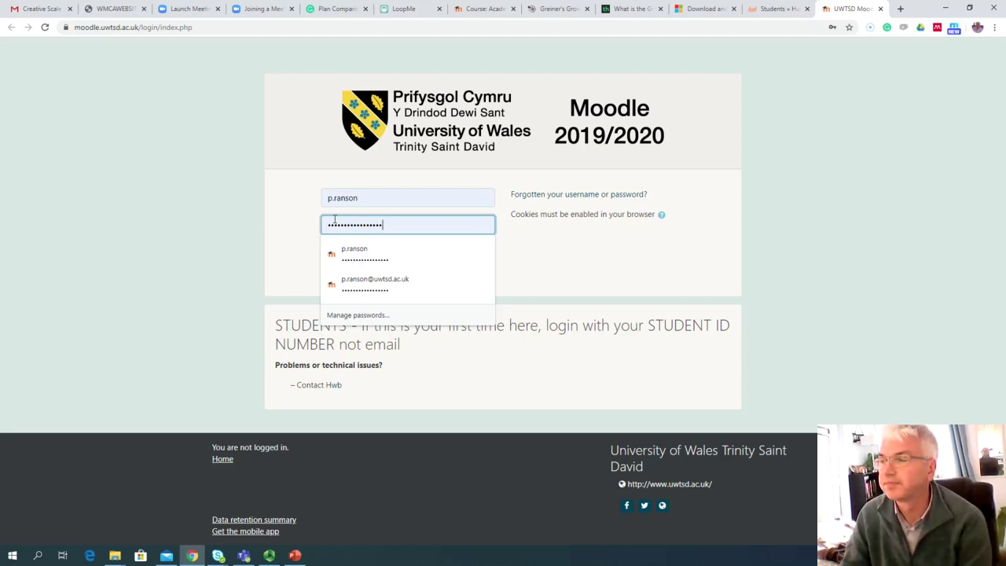
{"action": "left_click", "coordinate": [312, 234]}
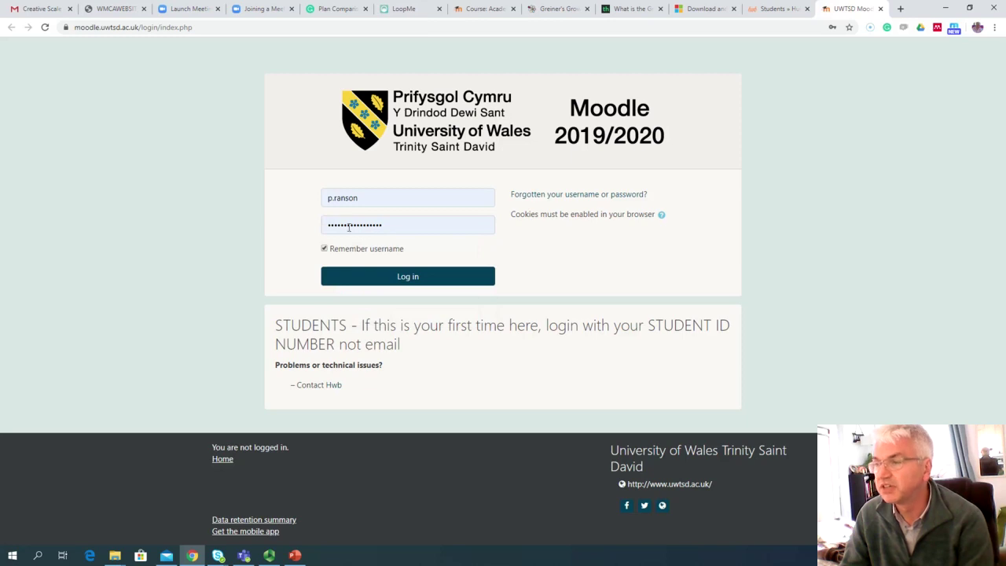
{"action": "left_click", "coordinate": [408, 277]}
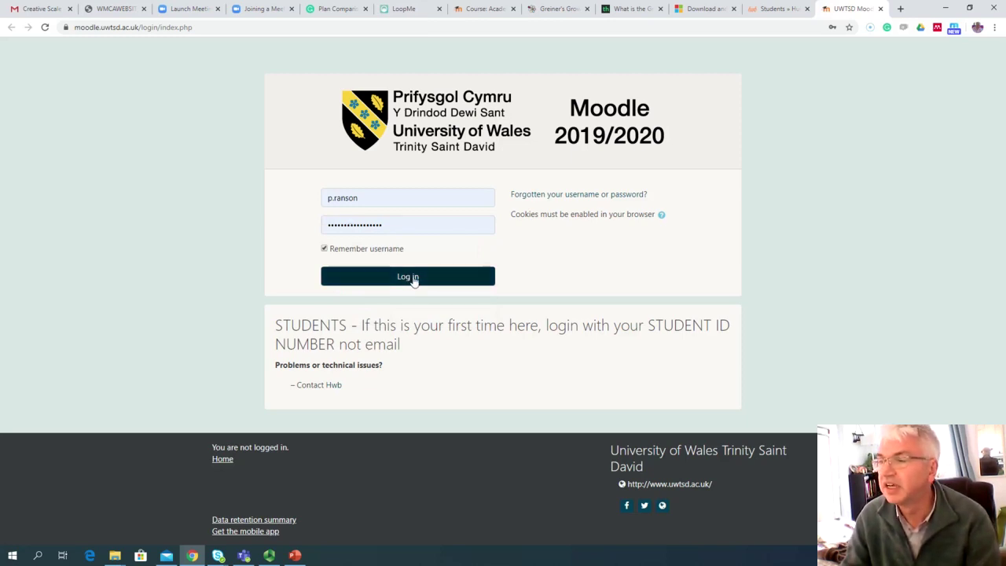
{"action": "left_click", "coordinate": [415, 280]}
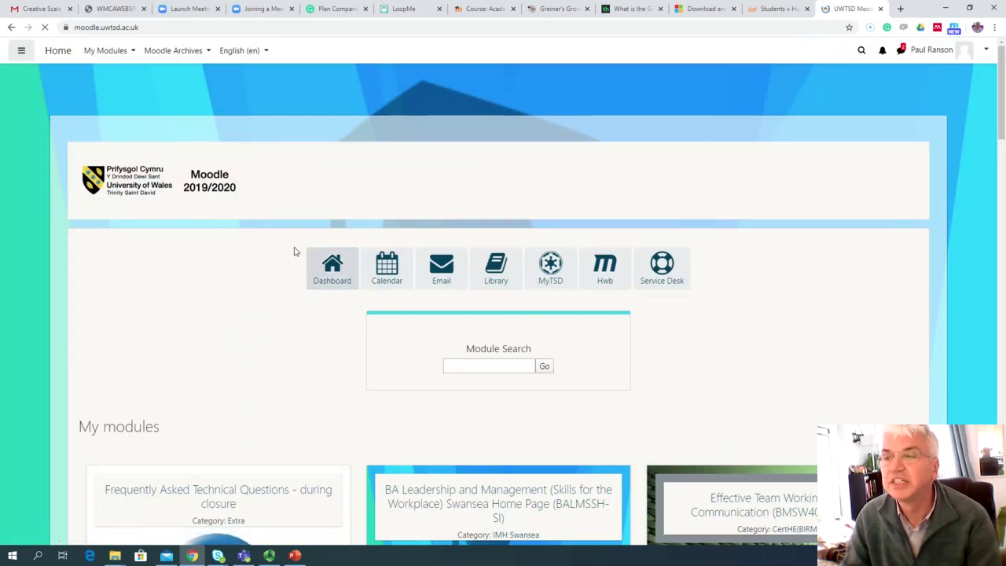
Scroll through the My modules cards, such as BA Leadership and Management and Effective Team Working
{"action": "scroll", "coordinate": [283, 256], "scroll_direction": "down", "scroll_amount": 7}
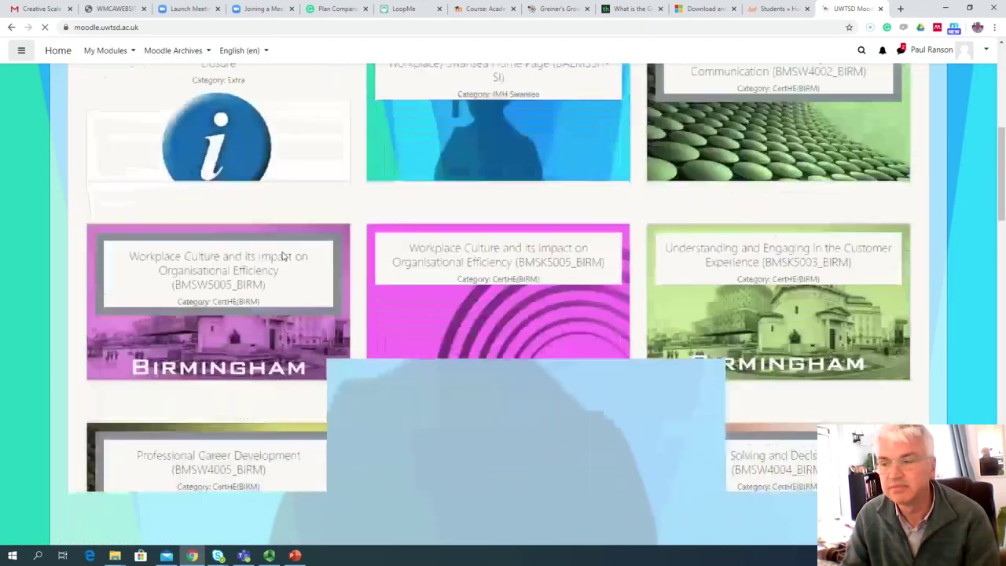
{"action": "scroll", "coordinate": [283, 256], "scroll_direction": "down", "scroll_amount": 2}
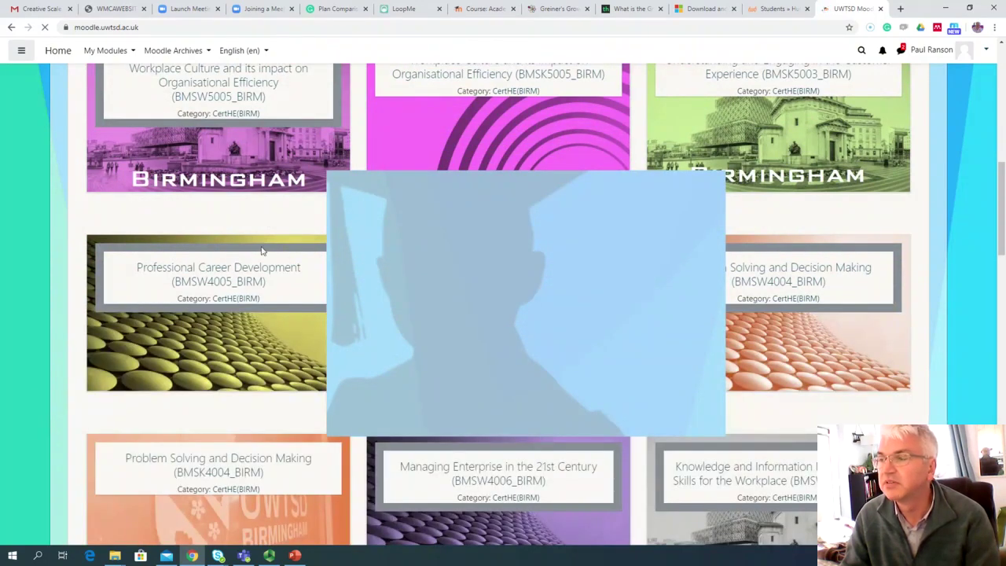
{"action": "scroll", "coordinate": [496, 305], "scroll_direction": "down", "scroll_amount": 2}
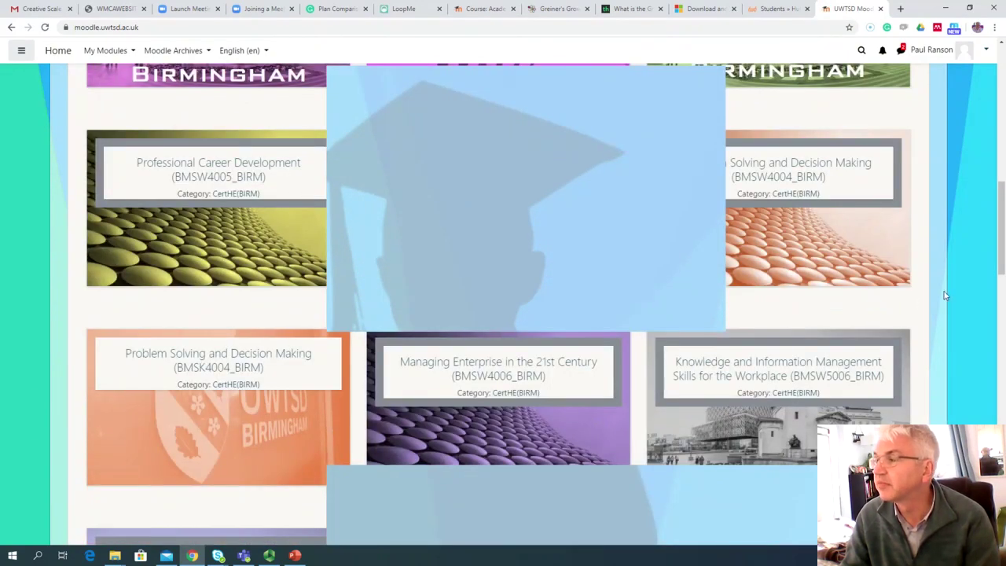
{"action": "scroll", "coordinate": [755, 274], "scroll_direction": "up", "scroll_amount": 2}
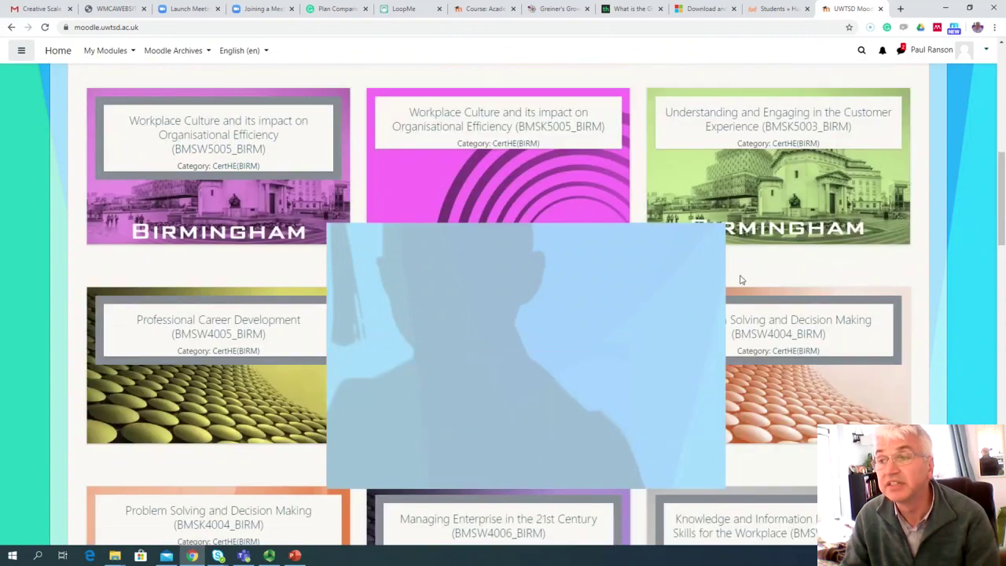
{"action": "scroll", "coordinate": [810, 267], "scroll_direction": "up", "scroll_amount": 7}
{"action": "scroll", "coordinate": [346, 314], "scroll_direction": "down", "scroll_amount": 4}
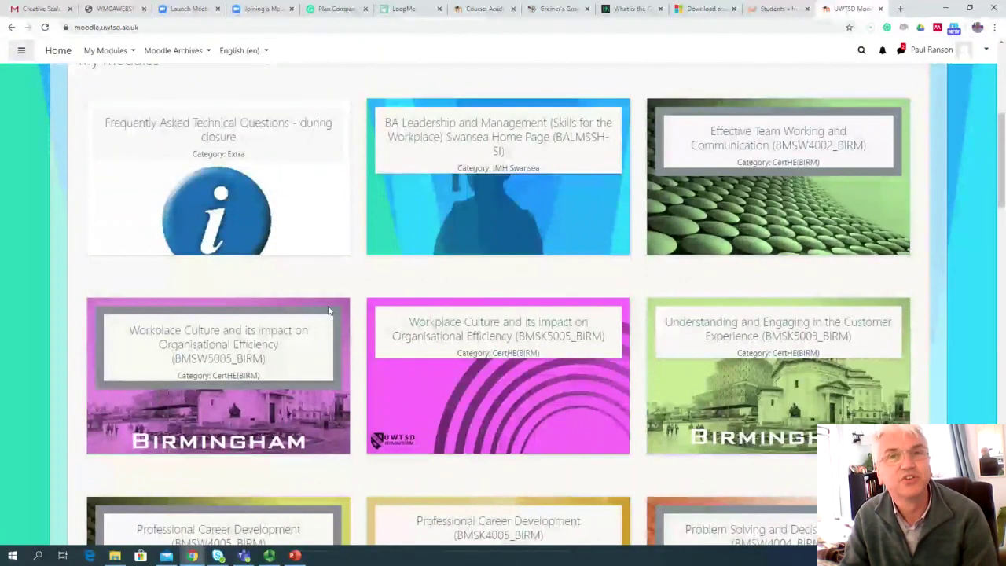
{"action": "scroll", "coordinate": [330, 311], "scroll_direction": "down", "scroll_amount": 2}
{"action": "scroll", "coordinate": [329, 310], "scroll_direction": "down", "scroll_amount": 1}
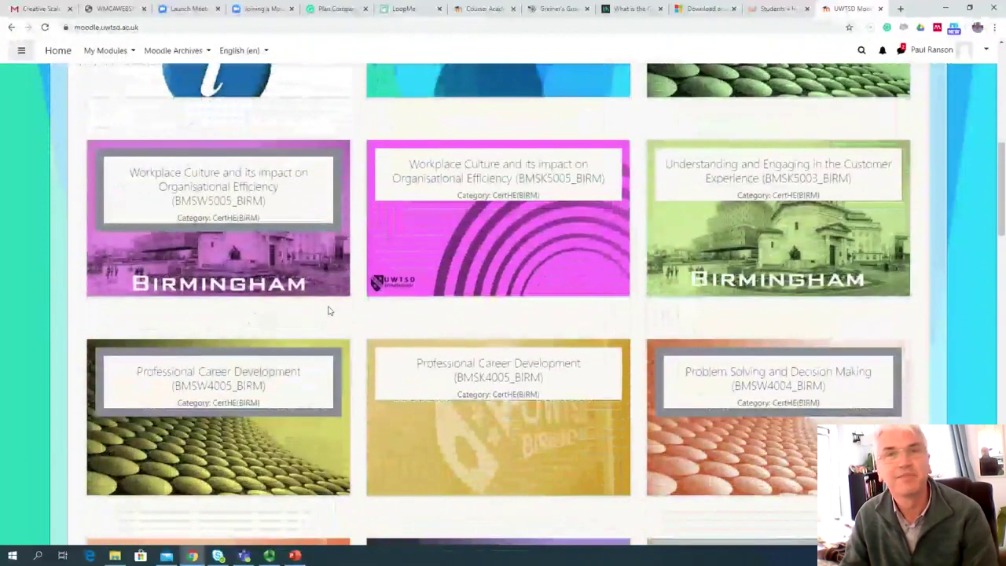
{"action": "scroll", "coordinate": [328, 310], "scroll_direction": "down", "scroll_amount": 2}
{"action": "scroll", "coordinate": [324, 308], "scroll_direction": "up", "scroll_amount": 7}
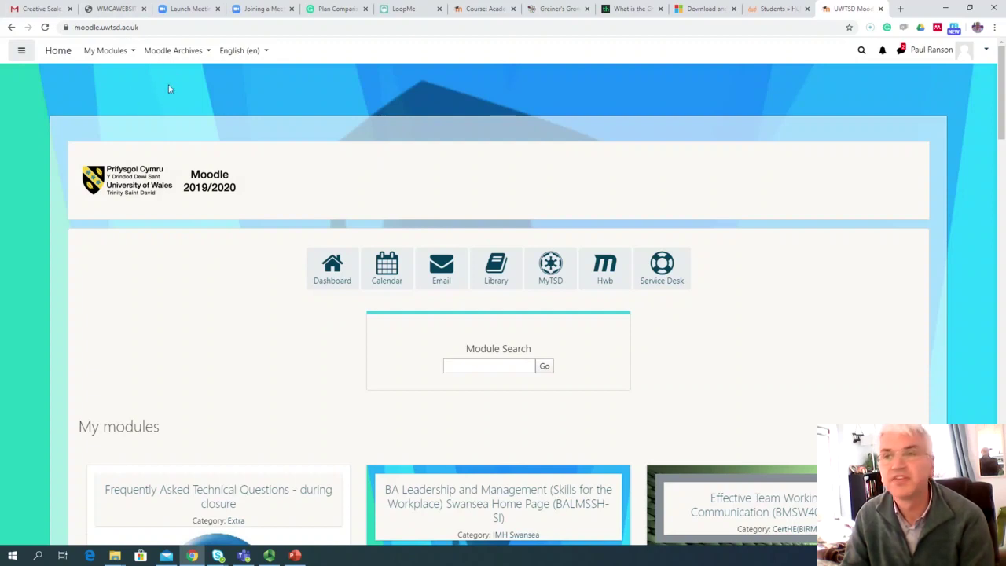
Choose Digital Skills and Research Methods (BMSK4003_BIRM) from the My Modules dropdown
{"action": "left_click", "coordinate": [133, 52]}
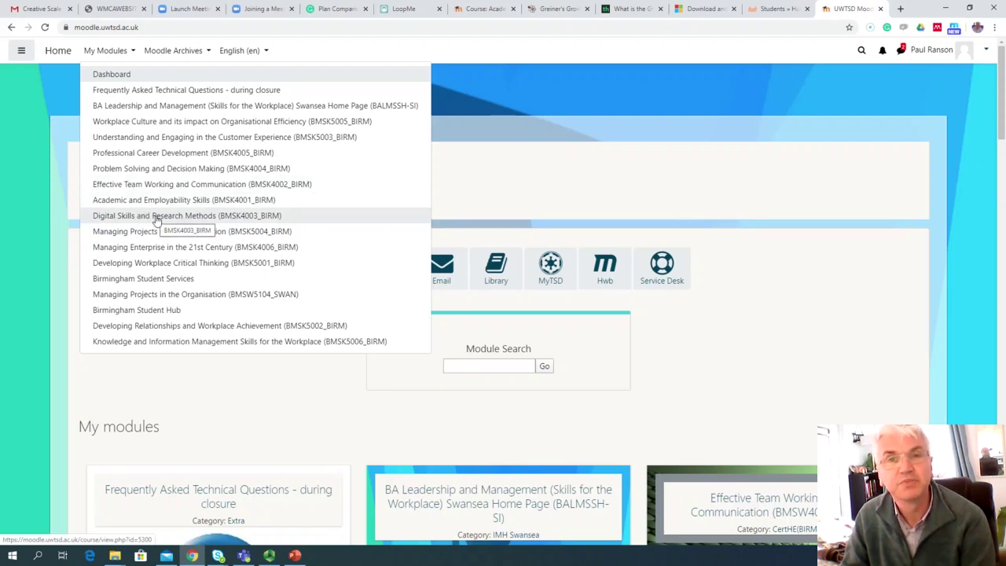
{"action": "left_click", "coordinate": [157, 217]}
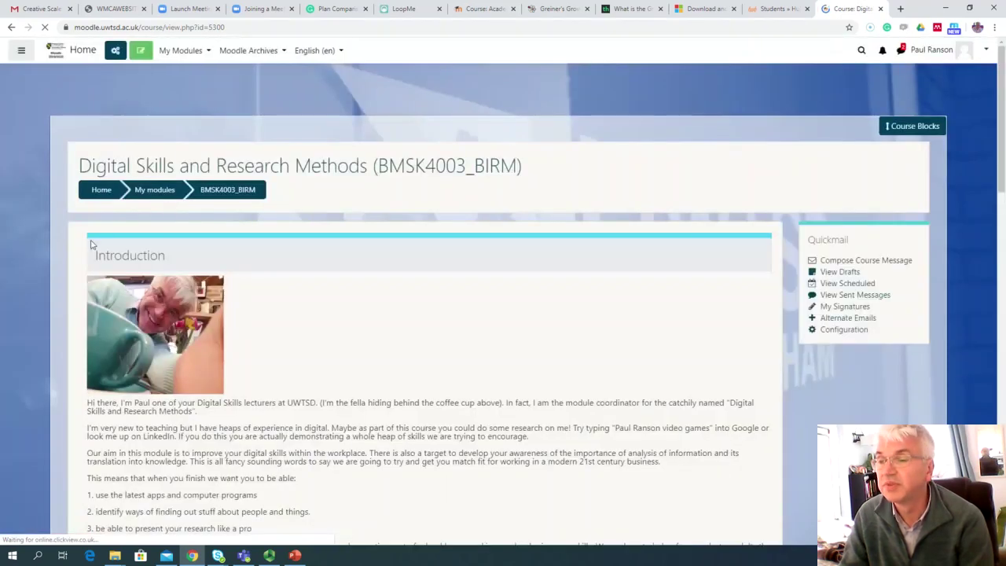
Scroll to the weekly tiles and open the Week 1_Module Introduction tile
{"action": "scroll", "coordinate": [43, 212], "scroll_direction": "down", "scroll_amount": 1}
{"action": "scroll", "coordinate": [43, 212], "scroll_direction": "down", "scroll_amount": 1}
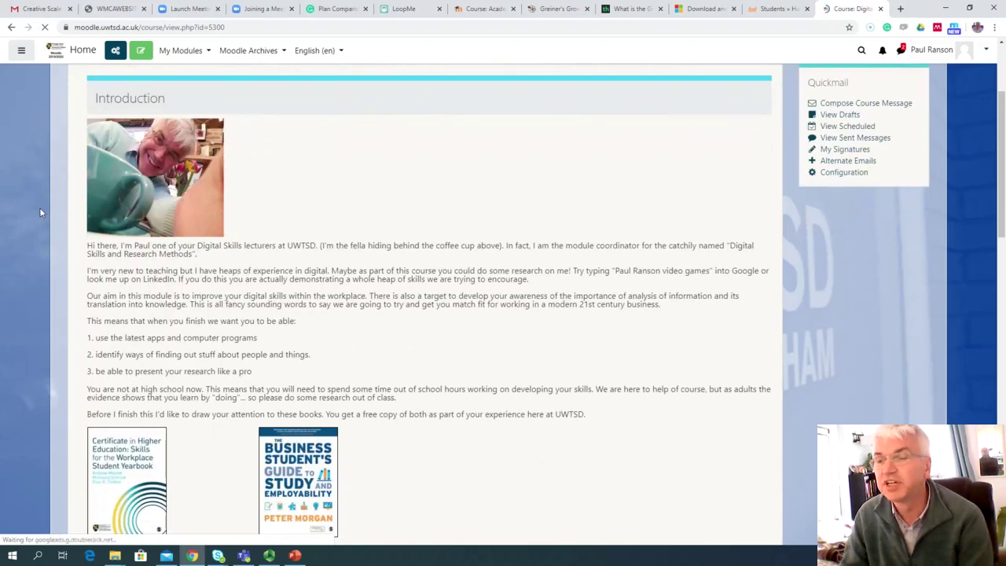
{"action": "scroll", "coordinate": [41, 212], "scroll_direction": "down", "scroll_amount": 4}
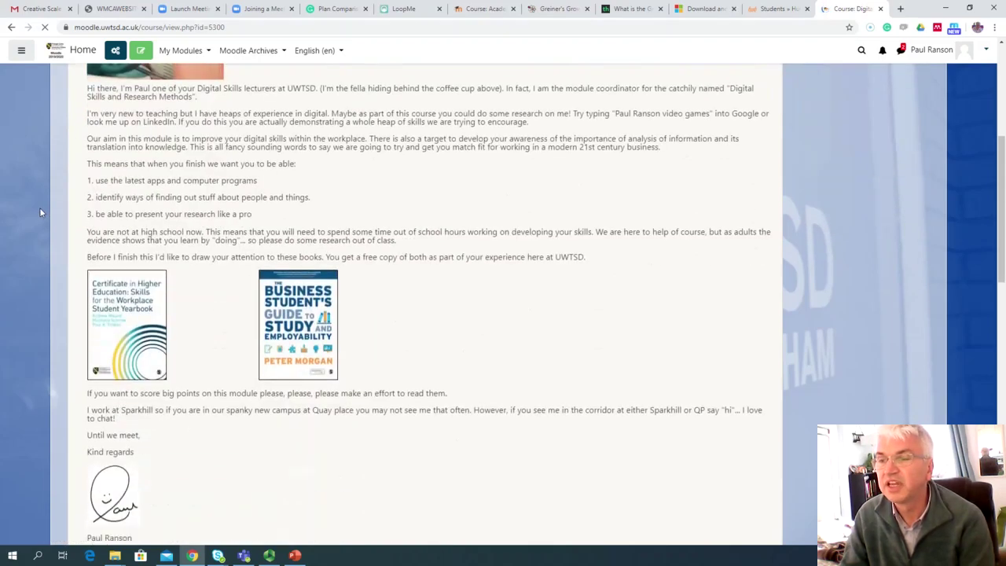
{"action": "scroll", "coordinate": [41, 212], "scroll_direction": "down", "scroll_amount": 4}
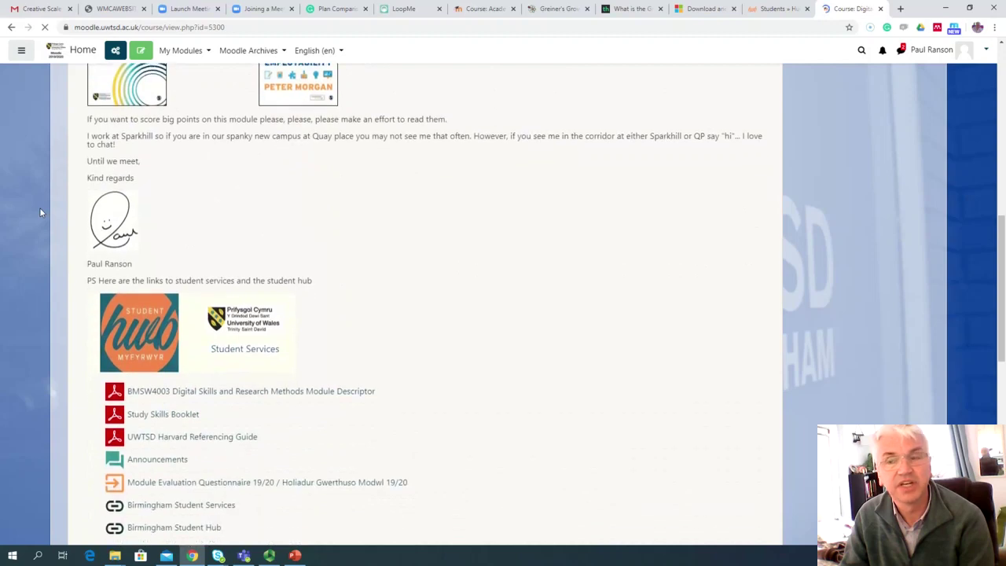
{"action": "scroll", "coordinate": [41, 213], "scroll_direction": "down", "scroll_amount": 1}
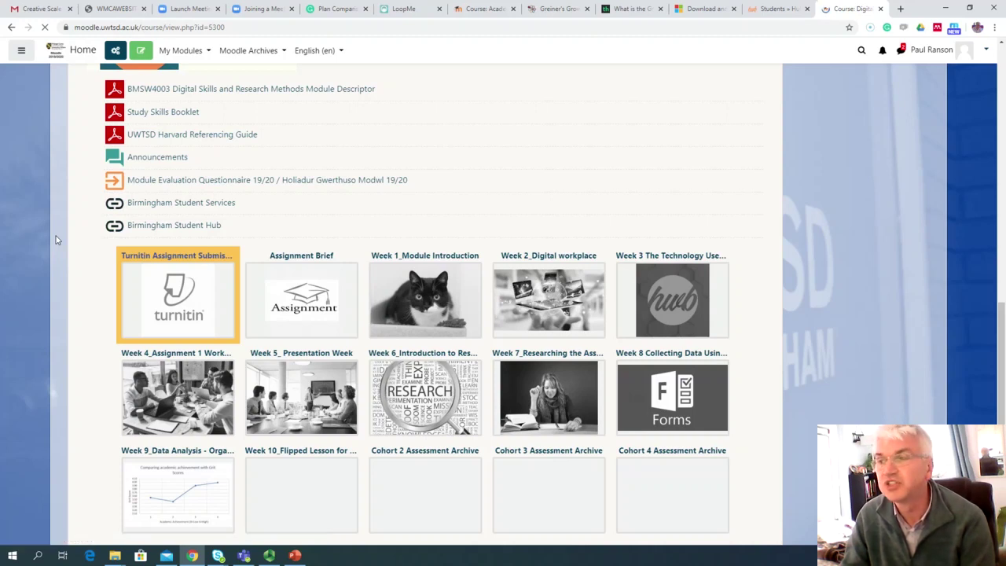
{"action": "left_click", "coordinate": [427, 294]}
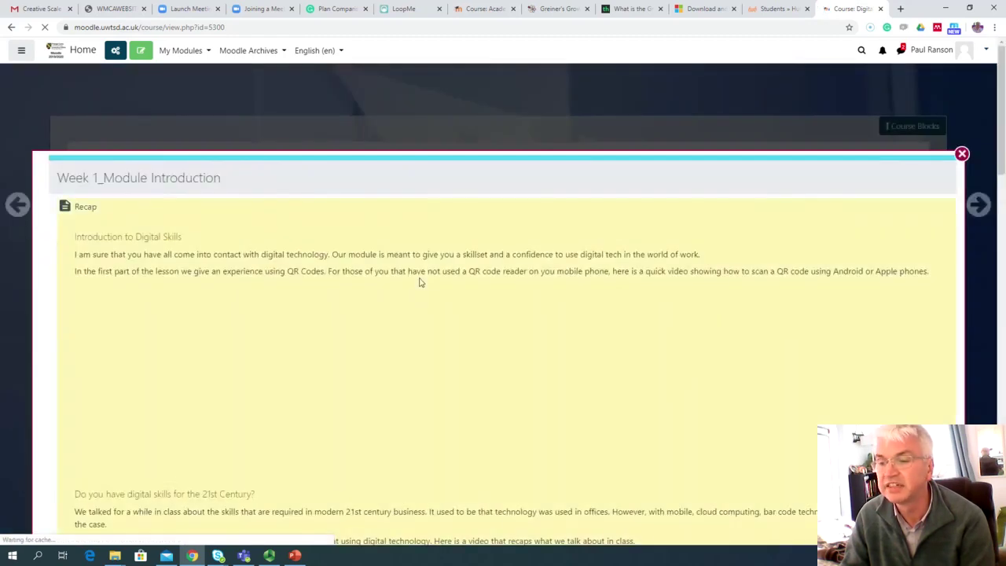